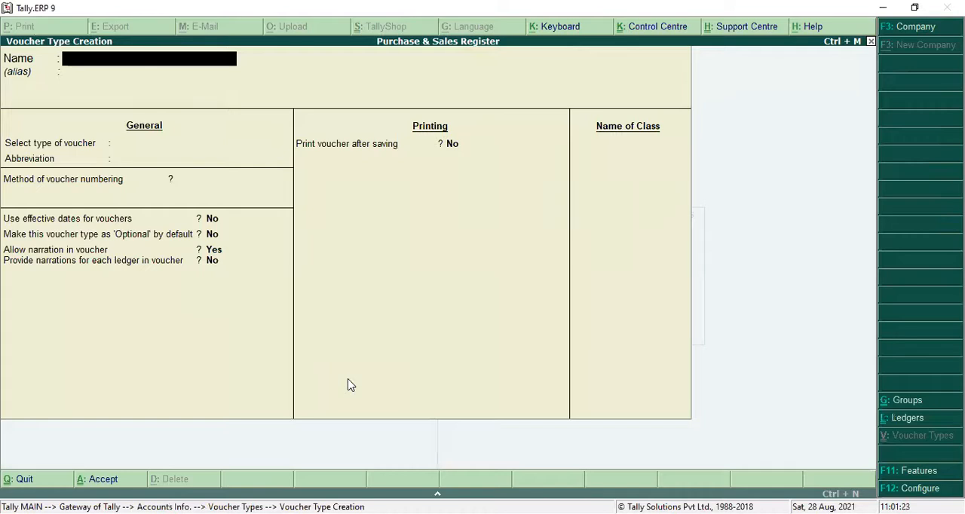
Create a voucher type named Cash Sales under the Sales voucher type, keeping the remaining default settings, and return to the Gateway.
{"action": "type", "text": "Cash Sales"}
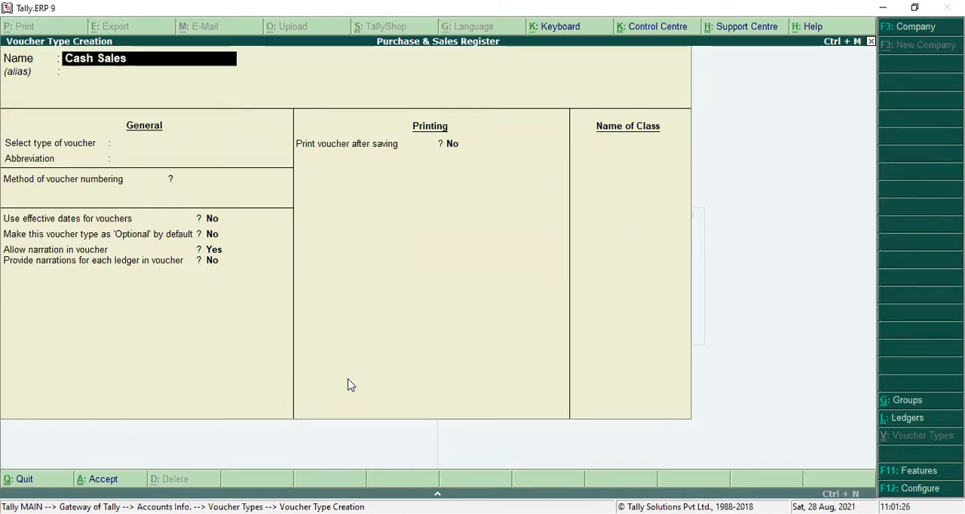
{"action": "key", "text": "Return"}
{"action": "type", "text": "S"}
{"action": "key", "text": "Down"}
{"action": "key", "text": "Return"}
{"action": "key", "text": "Return"}
{"action": "key", "text": "Return"}
{"action": "key", "text": "Return"}
{"action": "key", "text": "Return"}
{"action": "key", "text": "Return"}
{"action": "key", "text": "Return"}
{"action": "key", "text": "Return"}
{"action": "key", "text": "Return"}
{"action": "key", "text": "Return"}
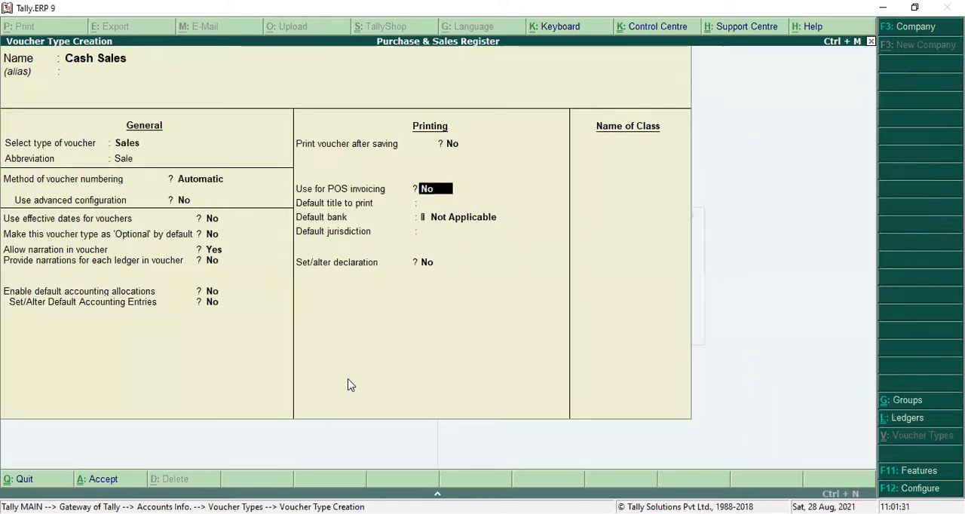
{"action": "key", "text": "Return"}
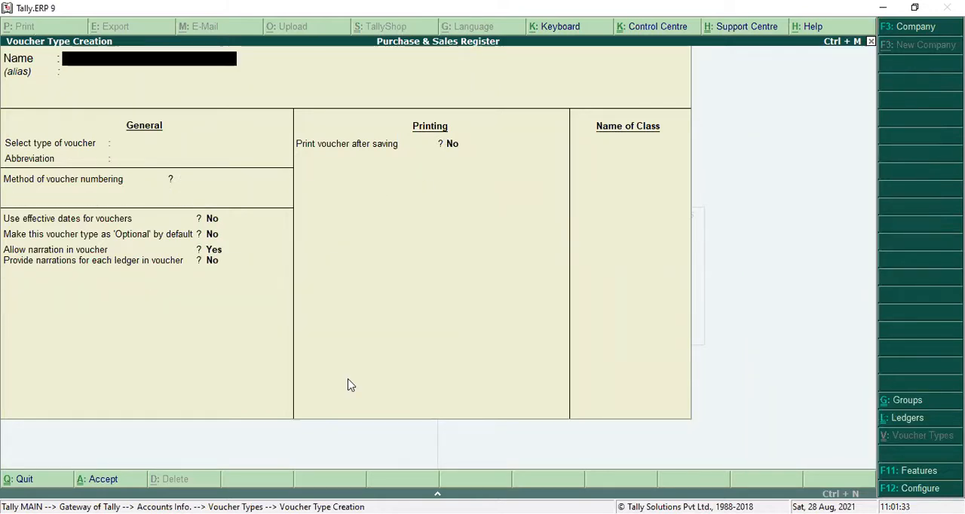
{"action": "key", "text": "Escape"}
{"action": "key", "text": "Escape"}
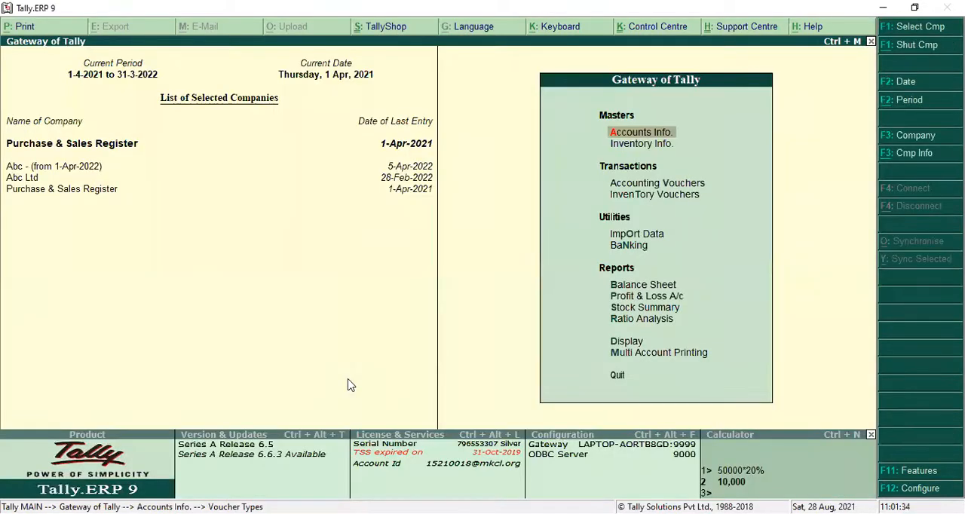
Open accounting voucher entry and check the voucher types offered for sales, leaving without choosing one.
{"action": "key", "text": "Down"}
{"action": "key", "text": "Down"}
{"action": "key", "text": "Down"}
{"action": "key", "text": "Down"}
{"action": "key", "text": "Up"}
{"action": "key", "text": "Up"}
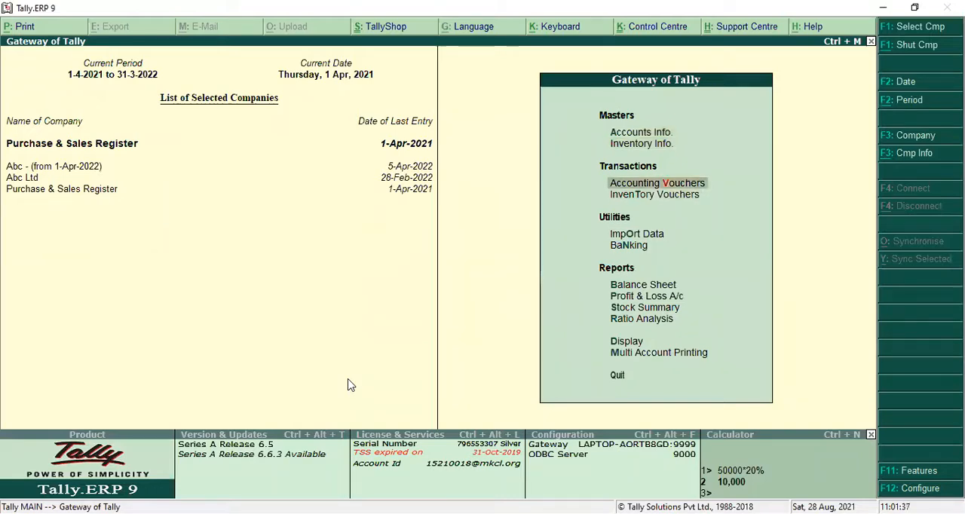
{"action": "key", "text": "Return"}
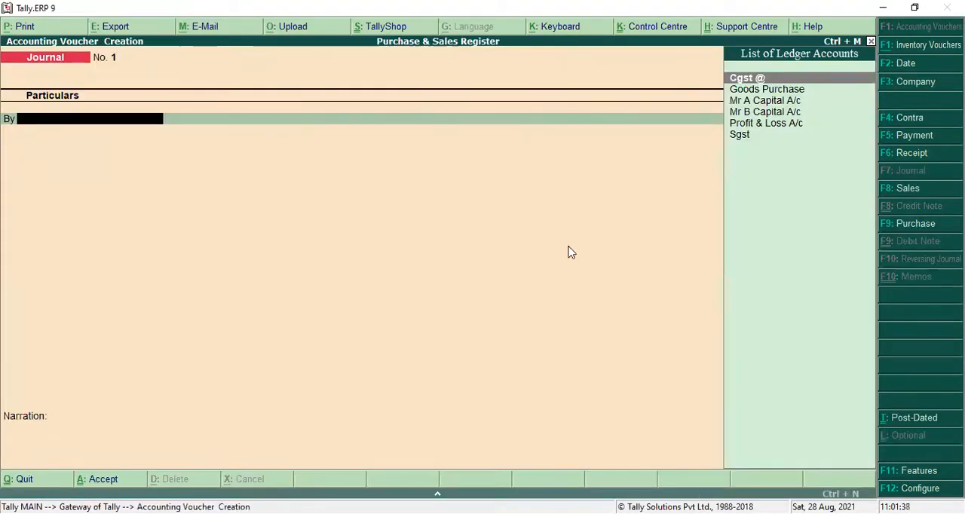
{"action": "left_click", "coordinate": [928, 190]}
{"action": "key", "text": "Up"}
{"action": "key", "text": "Down"}
{"action": "key", "text": "Up"}
{"action": "key", "text": "Down"}
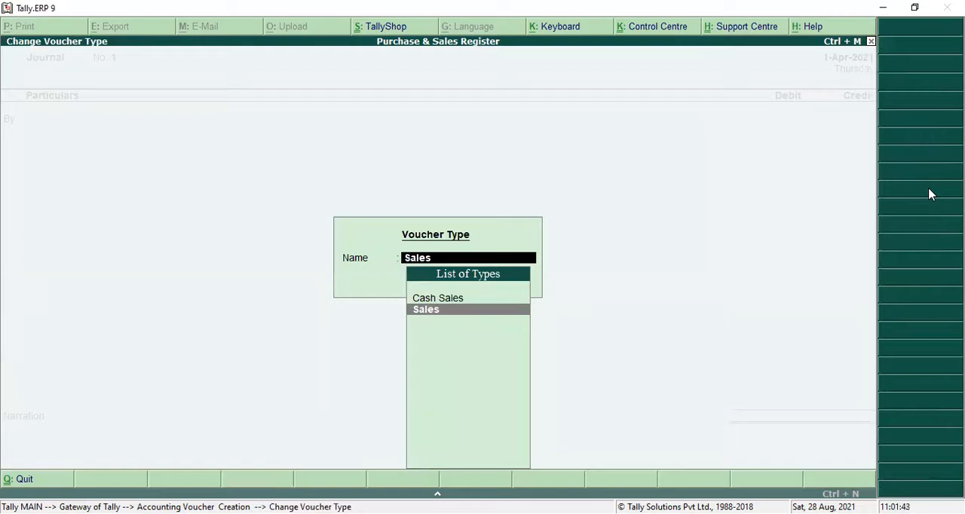
{"action": "key", "text": "Up"}
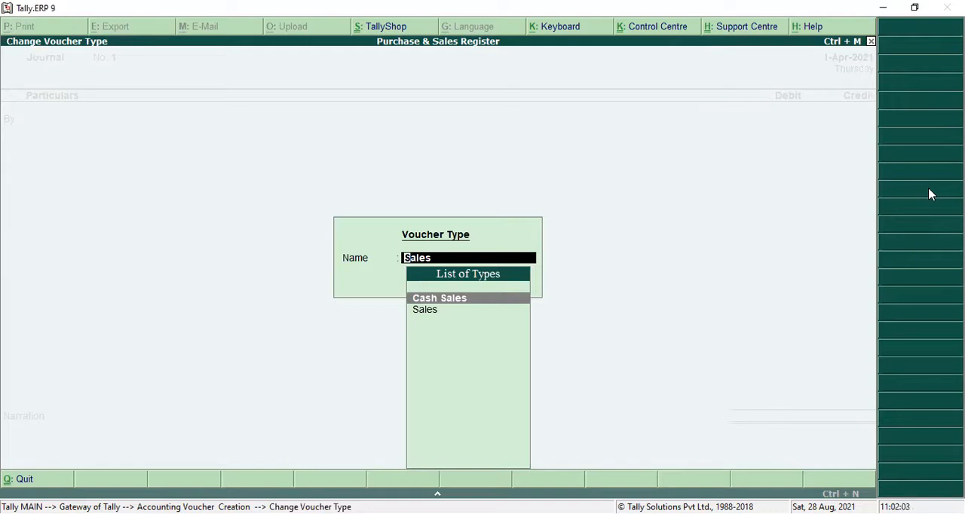
{"action": "key", "text": "Escape"}
{"action": "key", "text": "Escape"}
{"action": "key", "text": "Escape"}
{"action": "key", "text": "Return"}
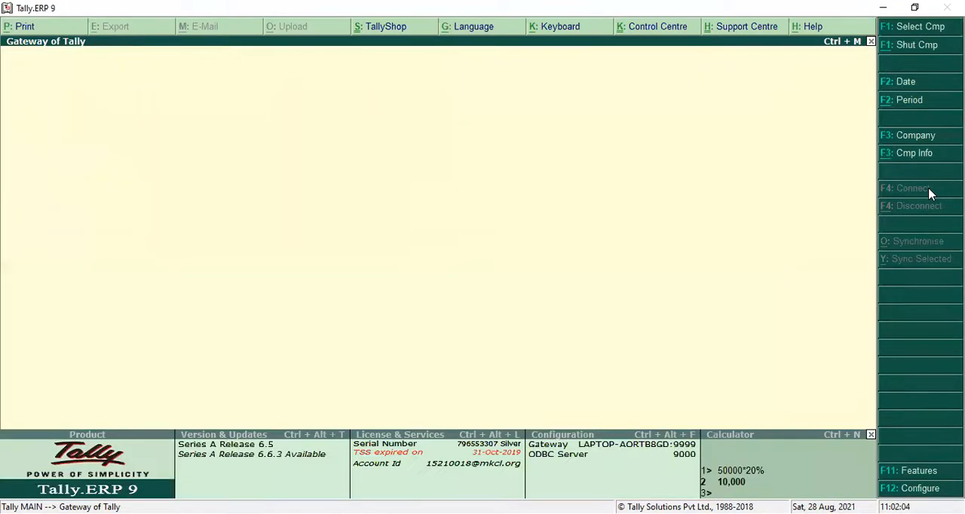
Open the Profit & Loss A/c report and review its entries on both sides.
{"action": "key", "text": "Down"}
{"action": "key", "text": "Down"}
{"action": "key", "text": "Down"}
{"action": "key", "text": "Down"}
{"action": "key", "text": "Down"}
{"action": "key", "text": "Down"}
{"action": "key", "text": "Down"}
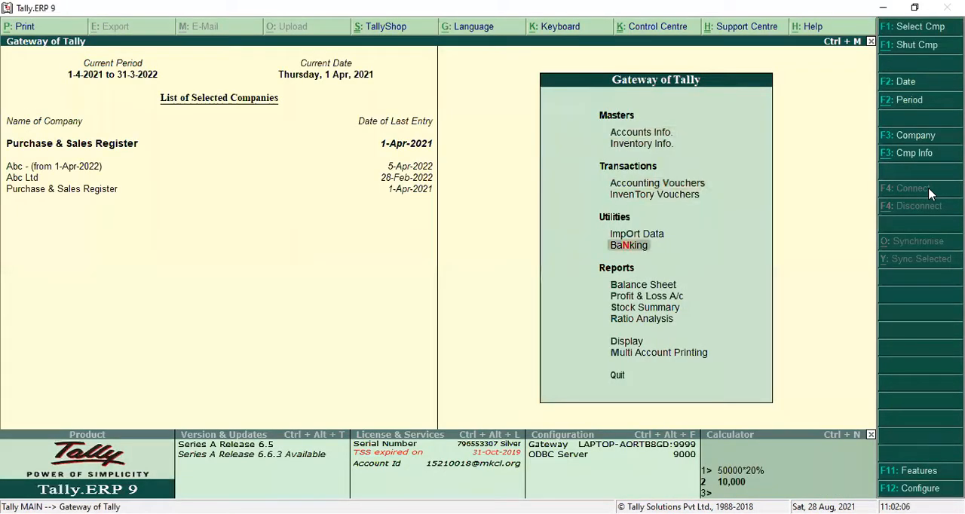
{"action": "key", "text": "Return"}
{"action": "key", "text": "Right"}
{"action": "key", "text": "Left"}
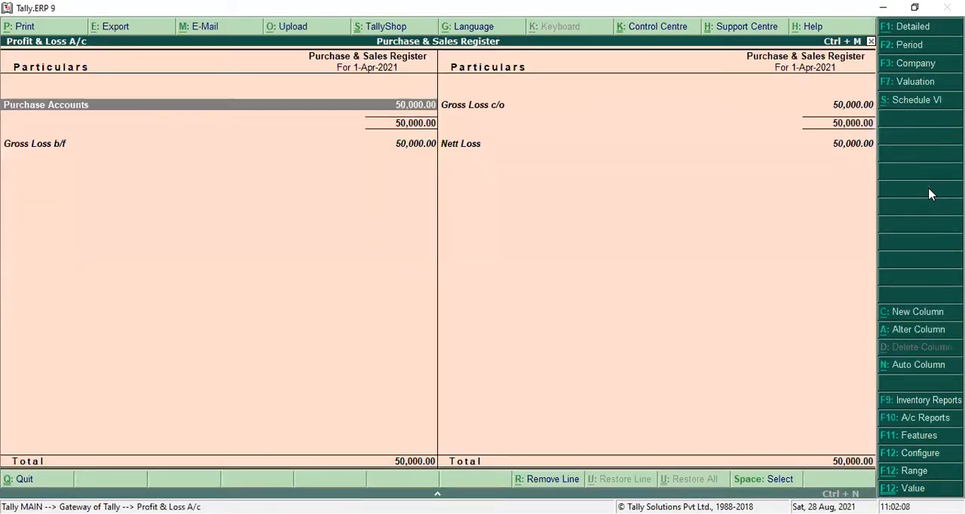
{"action": "key", "text": "Down"}
{"action": "key", "text": "Up"}
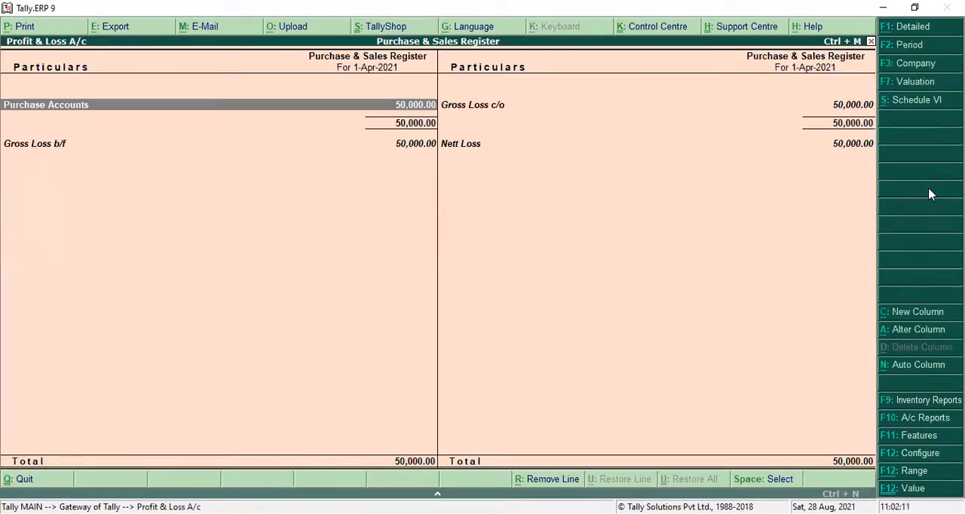
{"action": "key", "text": "Down"}
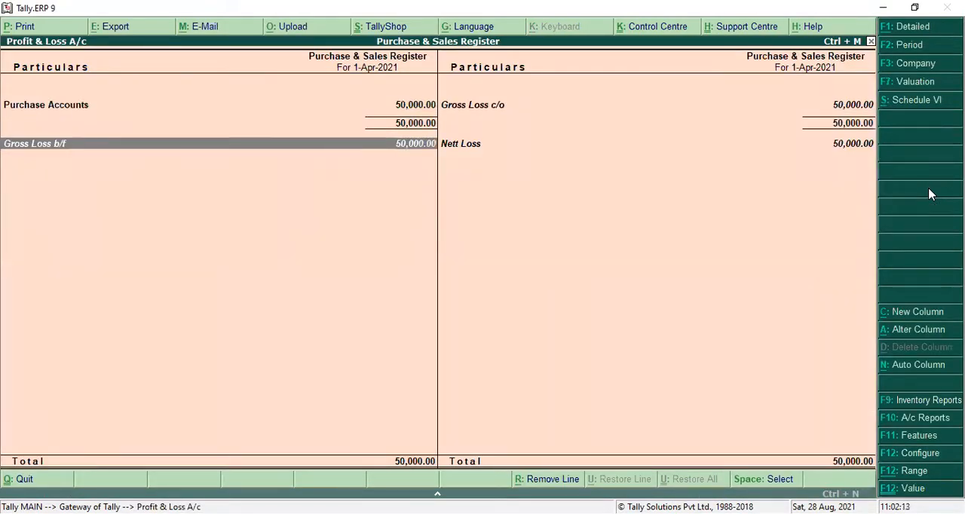
{"action": "key", "text": "Right"}
{"action": "key", "text": "Up"}
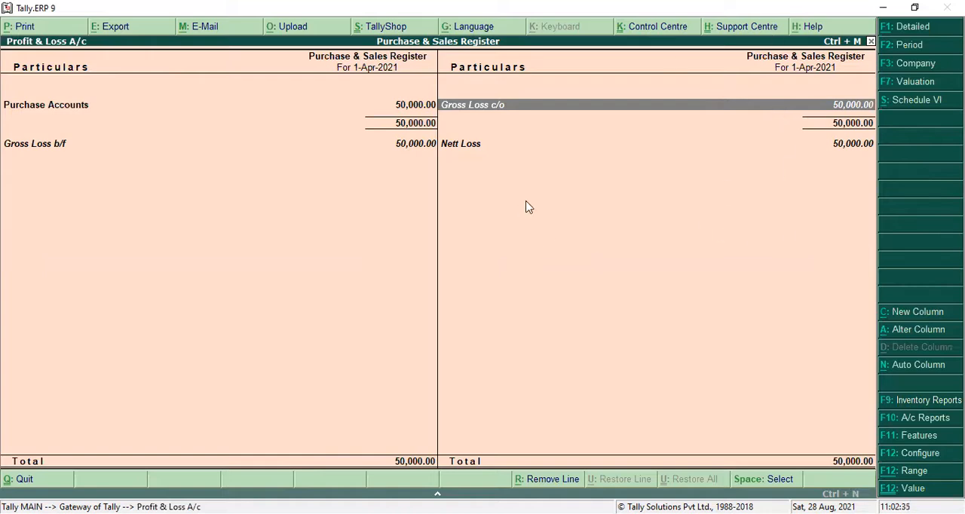
{"action": "key", "text": "Down"}
{"action": "key", "text": "Up"}
{"action": "key", "text": "Escape"}
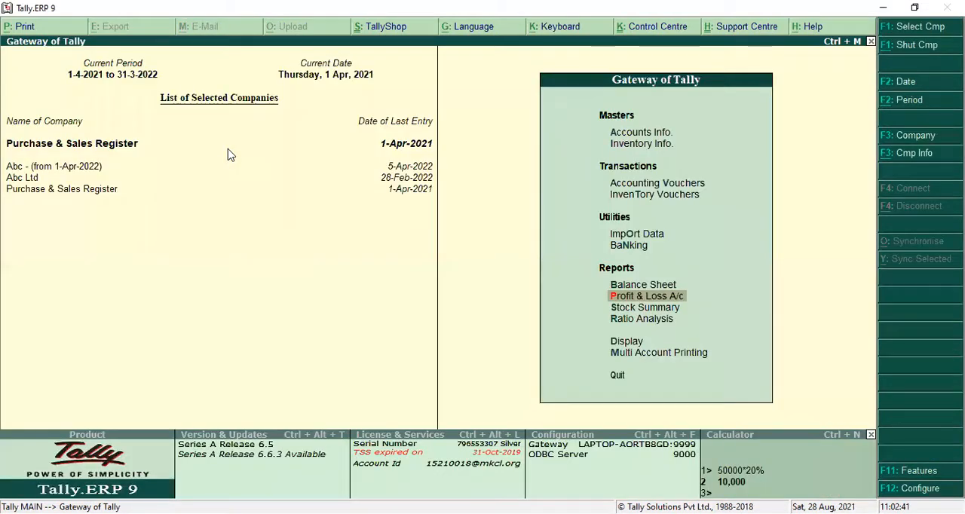
Open the Balance Sheet, look through both sides and view the group summary of Current Assets.
{"action": "key", "text": "Up"}
{"action": "key", "text": "Return"}
{"action": "key", "text": "Right"}
{"action": "key", "text": "Left"}
{"action": "key", "text": "Right"}
{"action": "key", "text": "Down"}
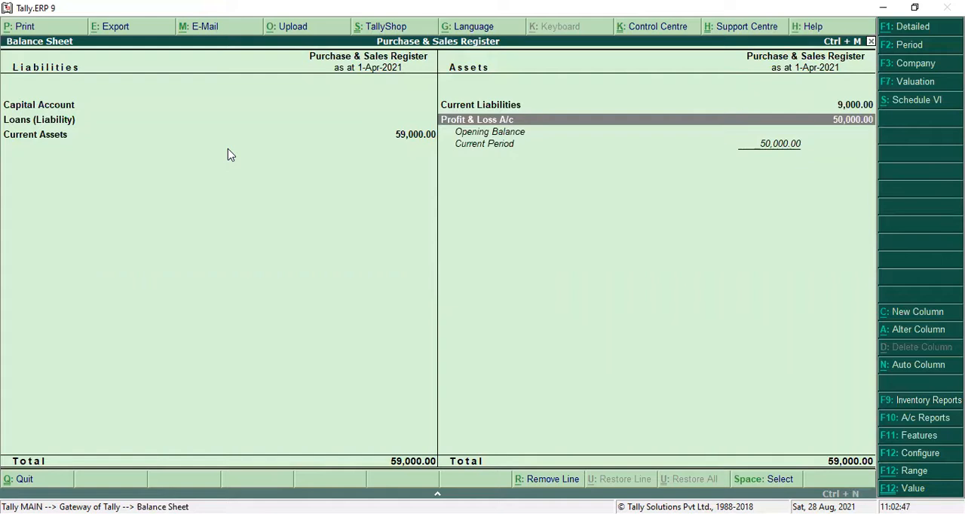
{"action": "key", "text": "Left"}
{"action": "key", "text": "Down"}
{"action": "key", "text": "Return"}
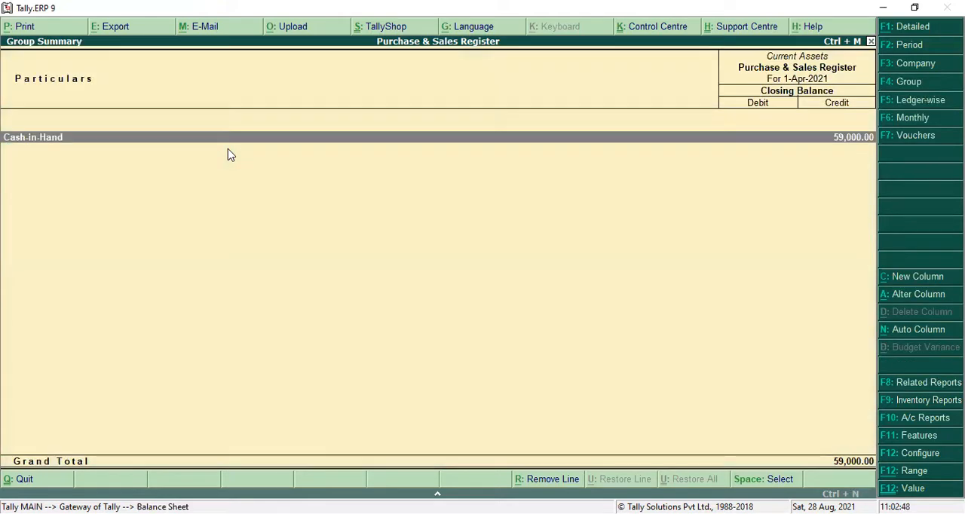
{"action": "key", "text": "Escape"}
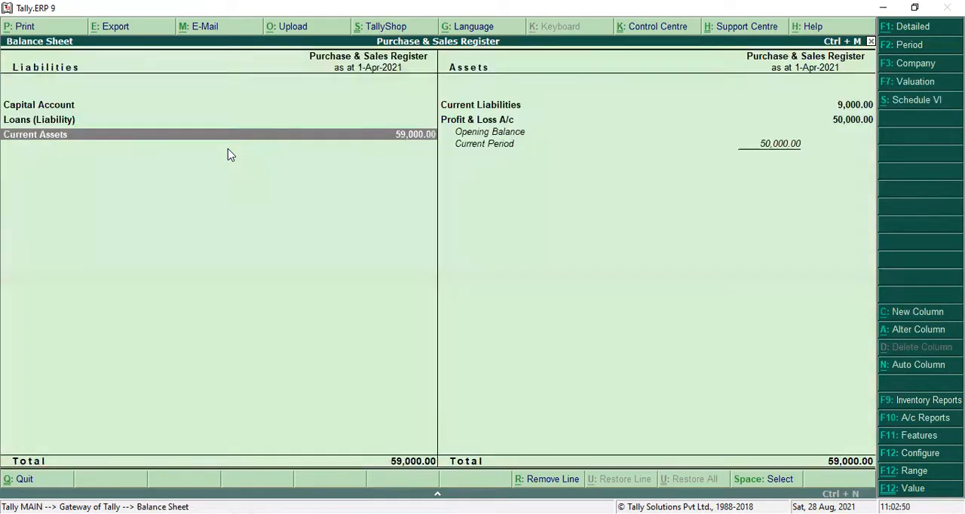
View the group summaries of Loans (Liability) and Capital Account from the Balance Sheet.
{"action": "key", "text": "Right"}
{"action": "key", "text": "Up"}
{"action": "key", "text": "Left"}
{"action": "key", "text": "Down"}
{"action": "key", "text": "Return"}
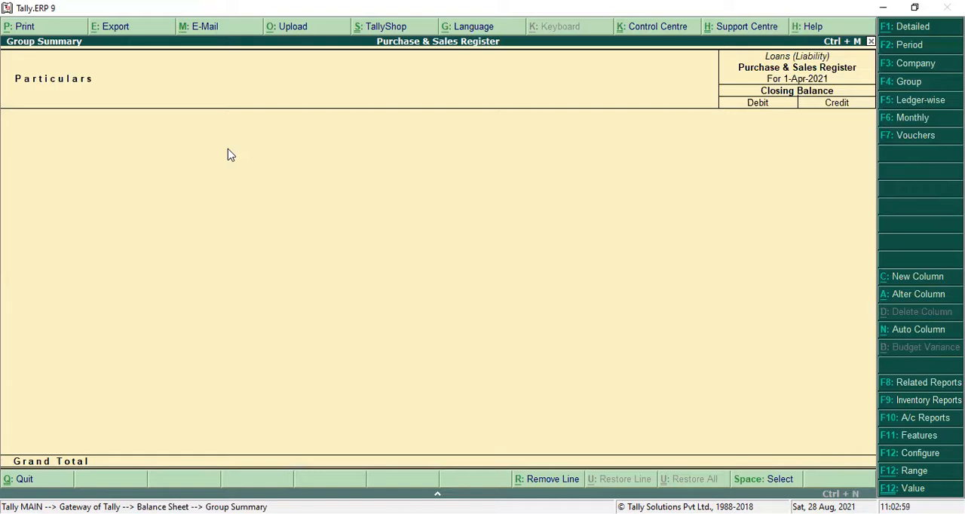
{"action": "key", "text": "Escape"}
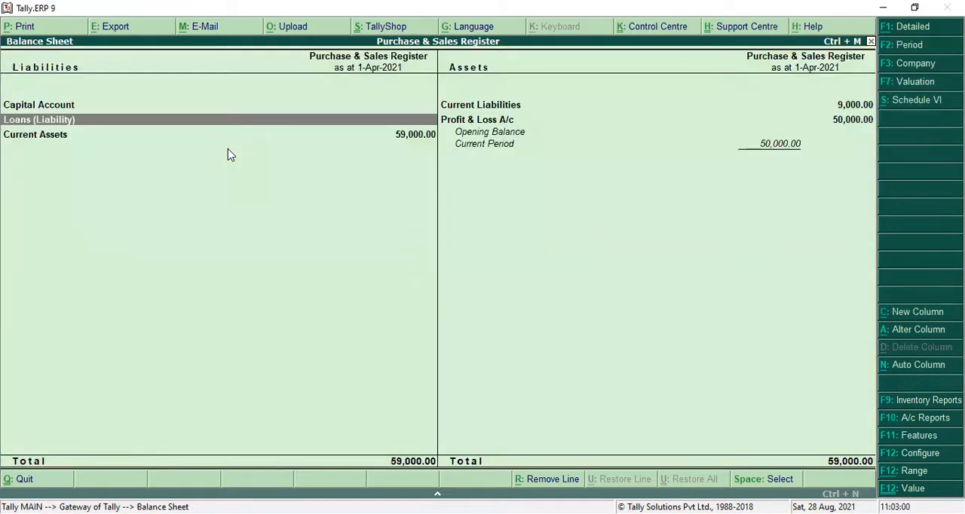
{"action": "key", "text": "Up"}
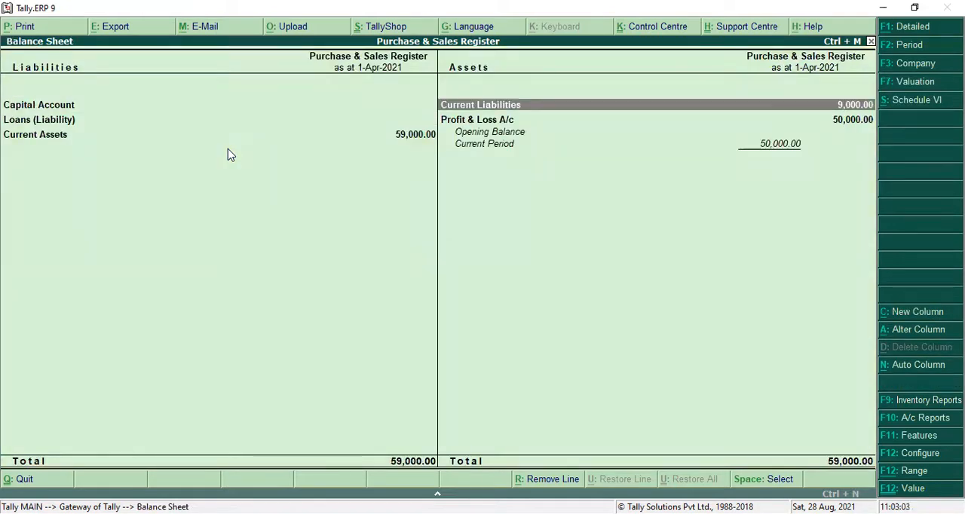
{"action": "key", "text": "Return"}
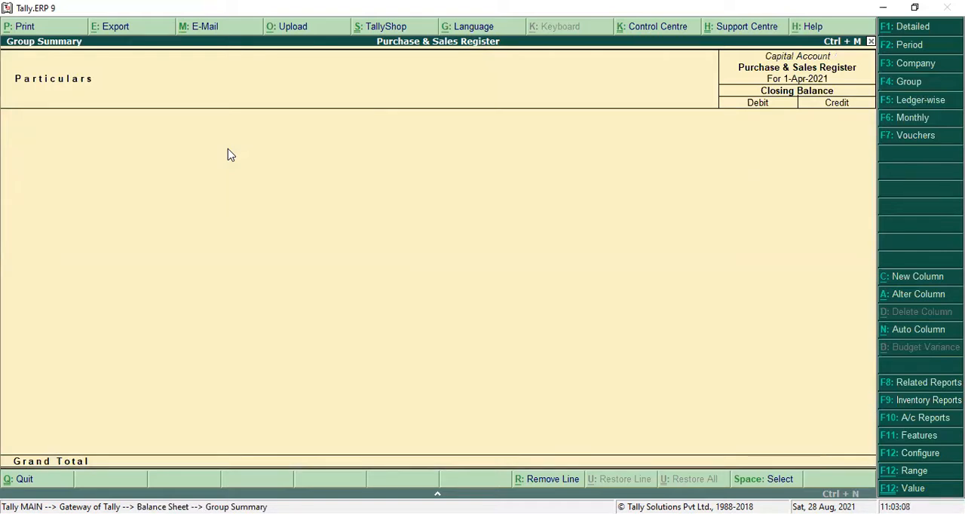
{"action": "key", "text": "Escape"}
View the group summary of Current Liabilities and leave the Balance Sheet.
{"action": "key", "text": "Right"}
{"action": "key", "text": "Return"}
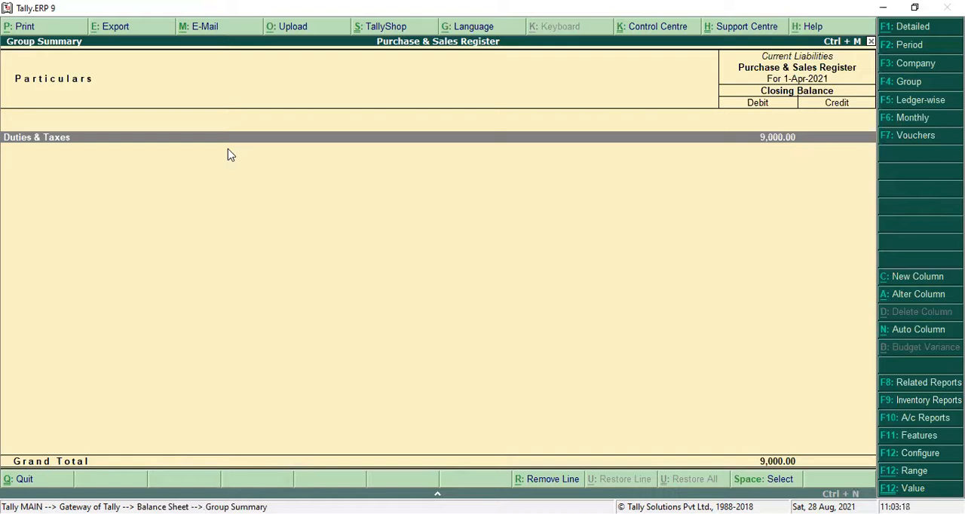
{"action": "key", "text": "Escape"}
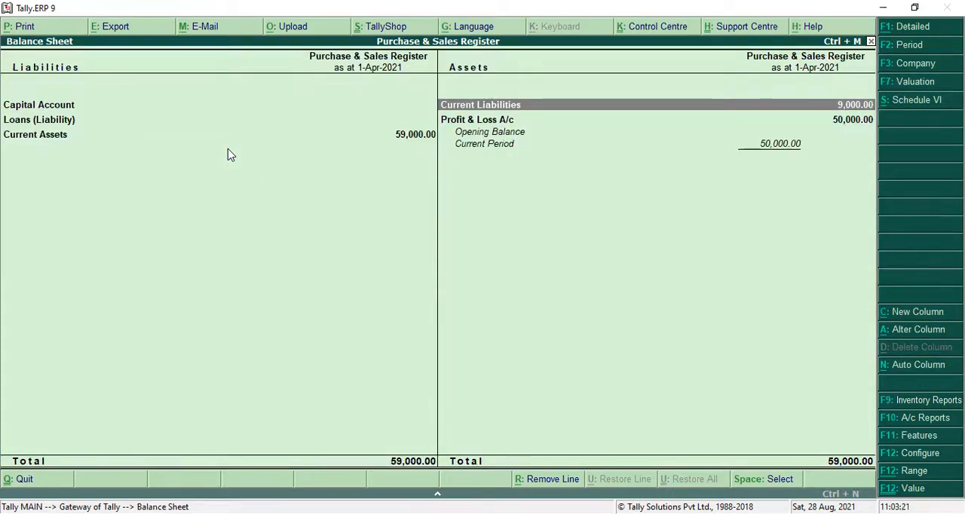
{"action": "key", "text": "Escape"}
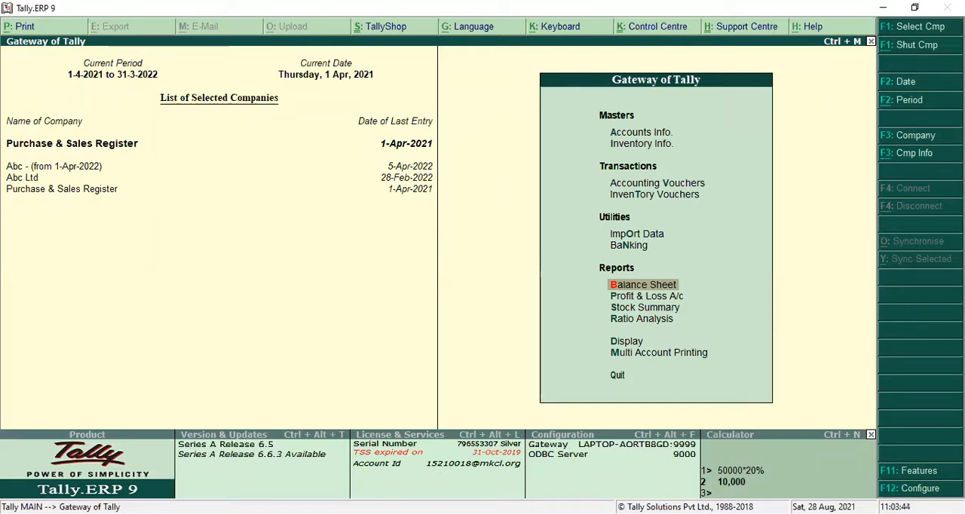
Start a new Payment voucher in accounting voucher entry.
{"action": "key", "text": "Up"}
{"action": "key", "text": "Up"}
{"action": "key", "text": "Up"}
{"action": "key", "text": "Up"}
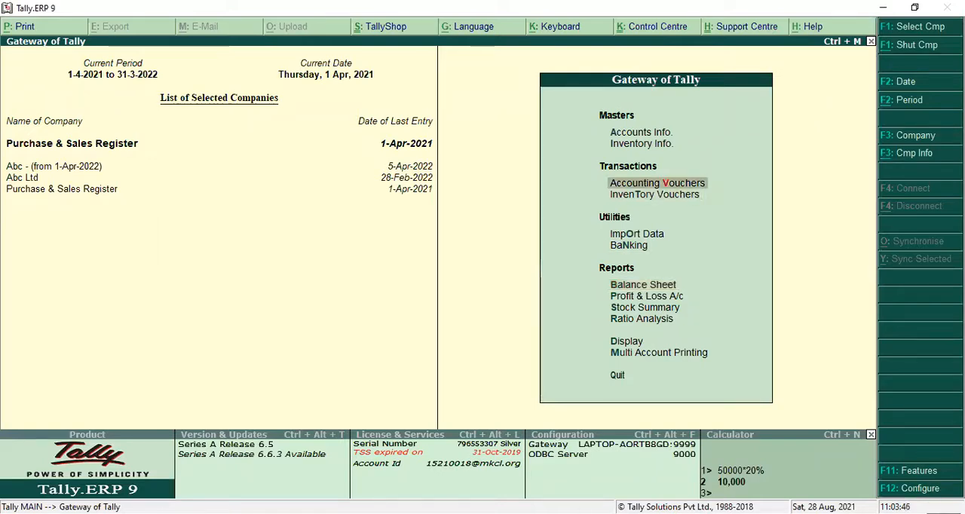
{"action": "key", "text": "Return"}
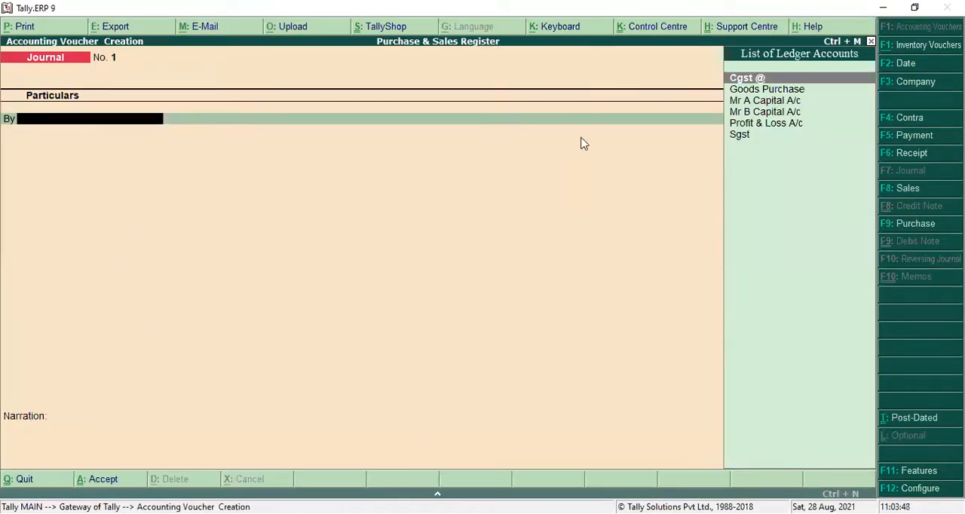
{"action": "left_click", "coordinate": [906, 140]}
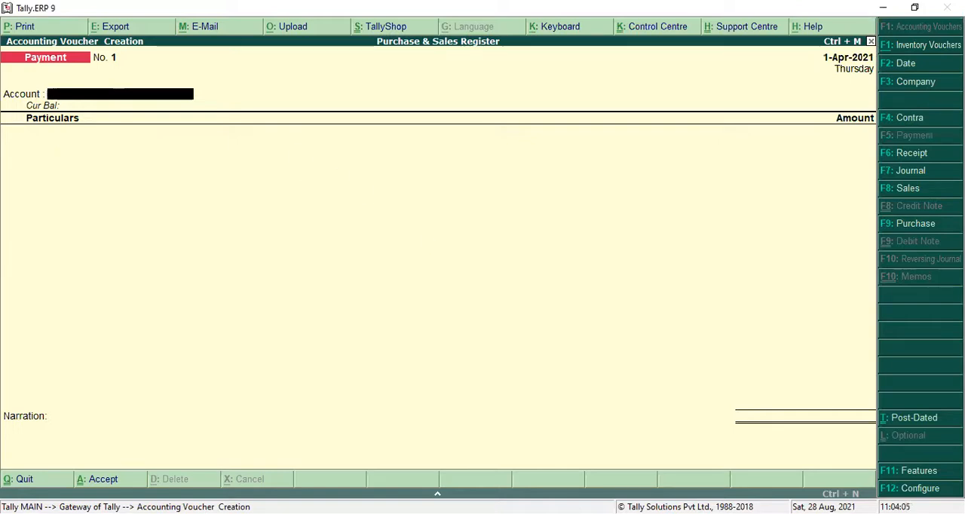
Set the use of single entry mode for payment/receipt/contra vouchers to No in the payment voucher configuration.
{"action": "key", "text": "F12"}
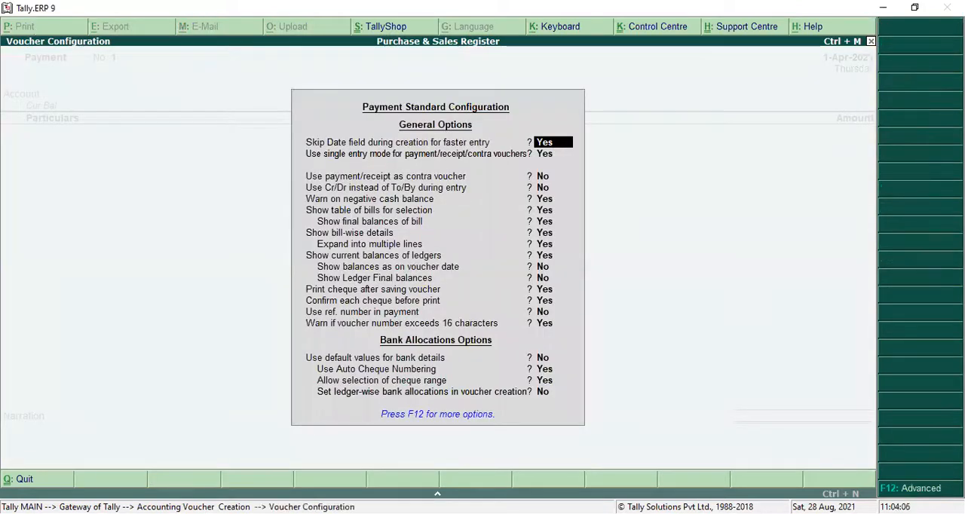
{"action": "key", "text": "Return"}
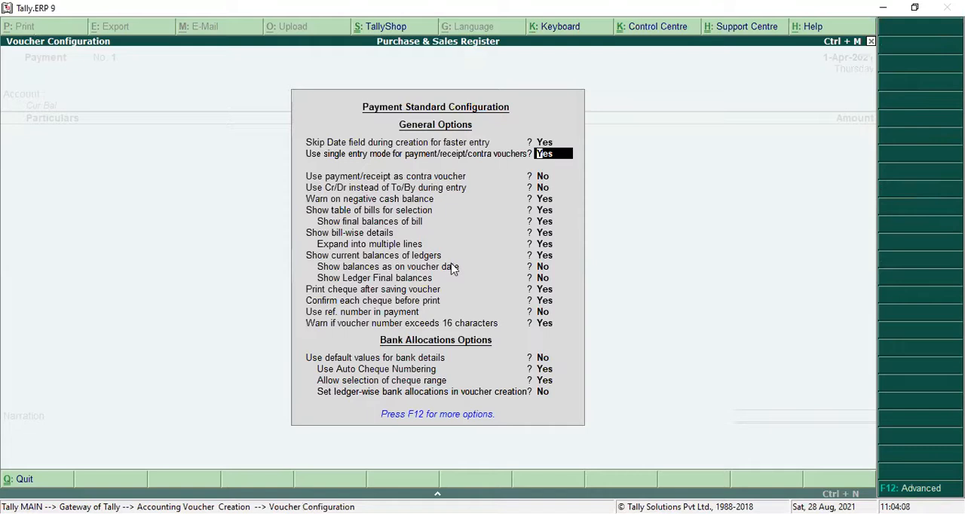
{"action": "type", "text": "n"}
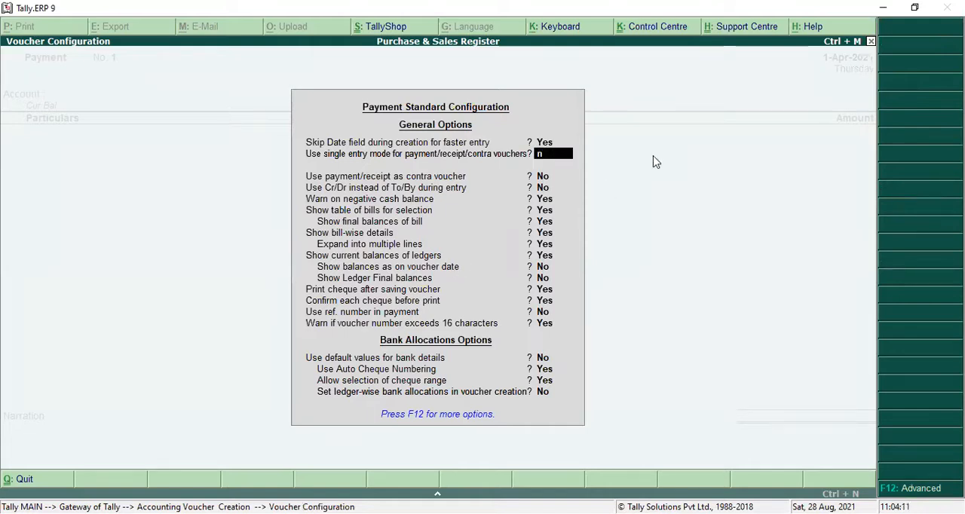
{"action": "key", "text": "Return"}
{"action": "key", "text": "Return"}
{"action": "key", "text": "Return"}
{"action": "key", "text": "Return"}
{"action": "key", "text": "Return"}
{"action": "key", "text": "Return"}
{"action": "key", "text": "Return"}
{"action": "key", "text": "Return"}
{"action": "key", "text": "Return"}
{"action": "key", "text": "Return"}
{"action": "key", "text": "Return"}
{"action": "key", "text": "Return"}
{"action": "key", "text": "Return"}
{"action": "key", "text": "Return"}
{"action": "key", "text": "Return"}
{"action": "key", "text": "Return"}
{"action": "key", "text": "Return"}
{"action": "key", "text": "Return"}
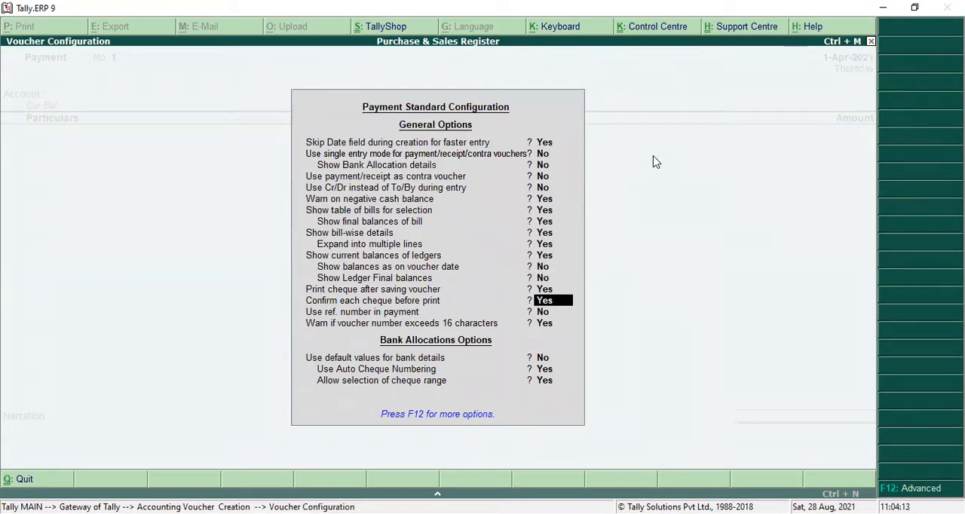
{"action": "key", "text": "Return"}
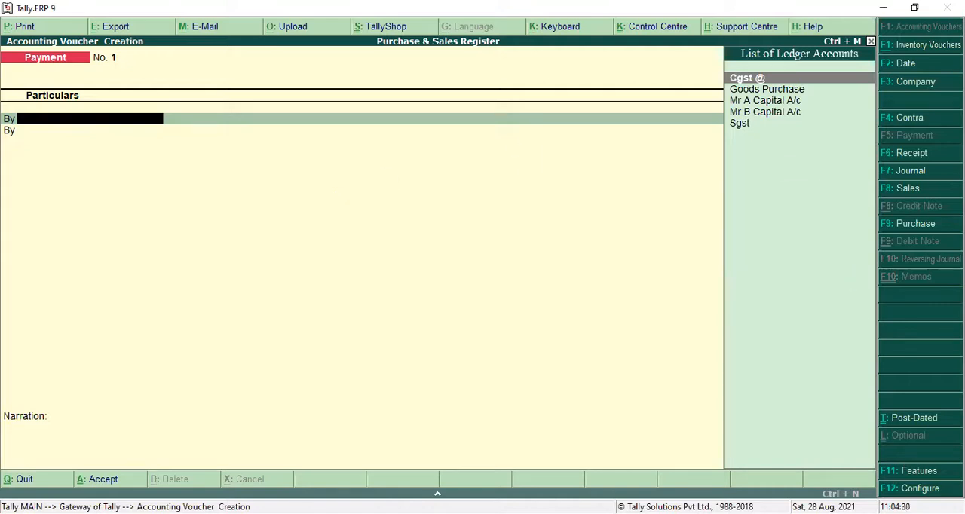
Set the use of Cr/Dr instead of To/By during entry to Yes in the payment voucher configuration.
{"action": "key", "text": "F12"}
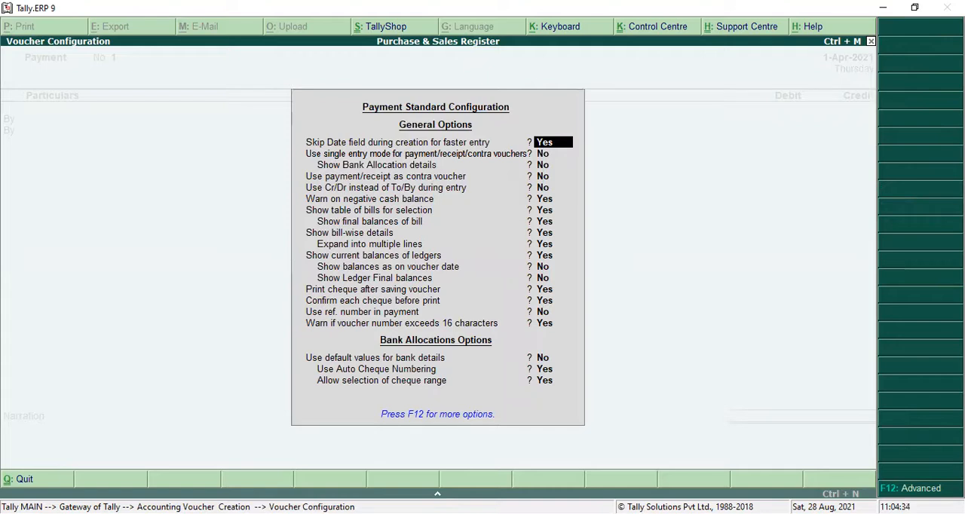
{"action": "key", "text": "Down"}
{"action": "key", "text": "Down"}
{"action": "key", "text": "Down"}
{"action": "key", "text": "Down"}
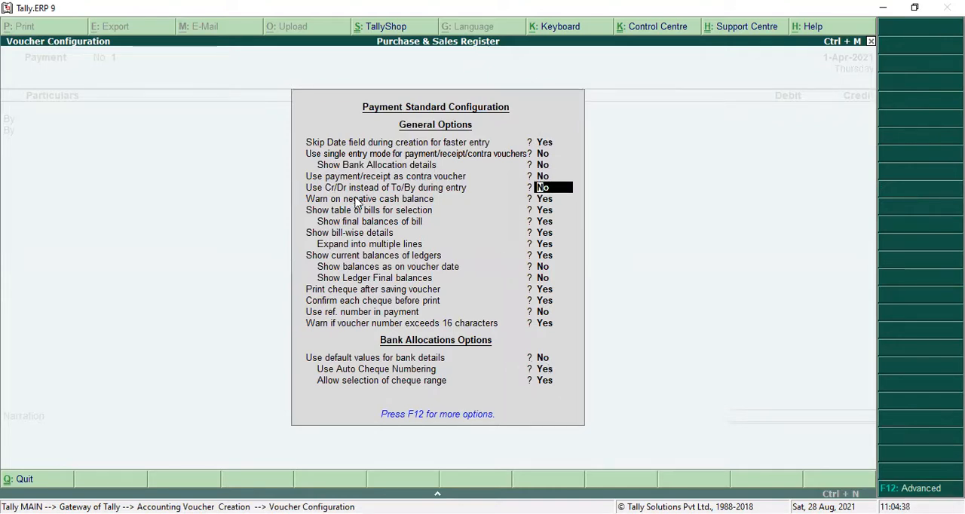
{"action": "key", "text": "y"}
{"action": "key", "text": "Return"}
{"action": "key", "text": "Down"}
{"action": "key", "text": "Down"}
{"action": "key", "text": "Down"}
{"action": "key", "text": "Down"}
{"action": "key", "text": "Down"}
{"action": "key", "text": "Down"}
{"action": "key", "text": "Down"}
{"action": "key", "text": "Return"}
{"action": "key", "text": "Return"}
{"action": "key", "text": "Return"}
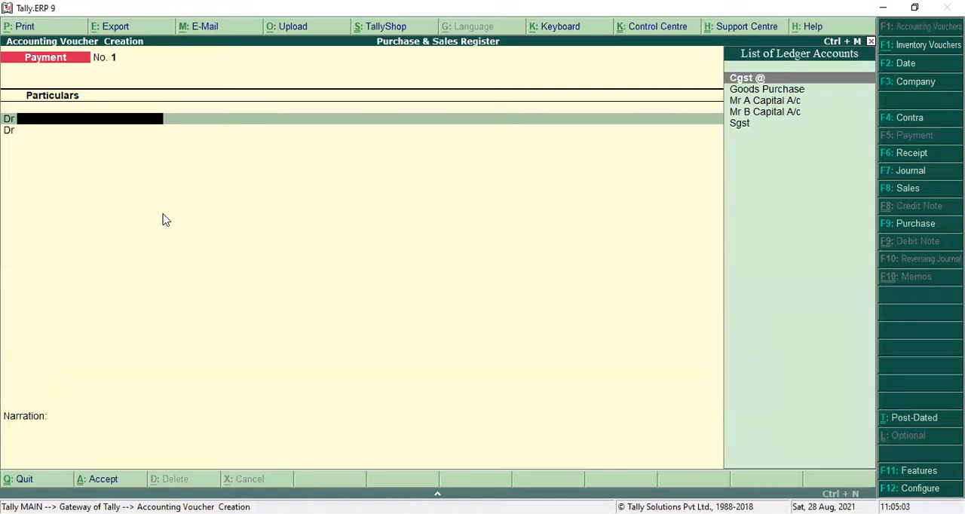
Leave the payment voucher and open multiple ledger creation under the group All Items.
{"action": "key", "text": "Escape"}
{"action": "key", "text": "Up"}
{"action": "key", "text": "Up"}
{"action": "key", "text": "Return"}
{"action": "key", "text": "Down"}
{"action": "key", "text": "Return"}
{"action": "key", "text": "Down"}
{"action": "key", "text": "Down"}
{"action": "key", "text": "Down"}
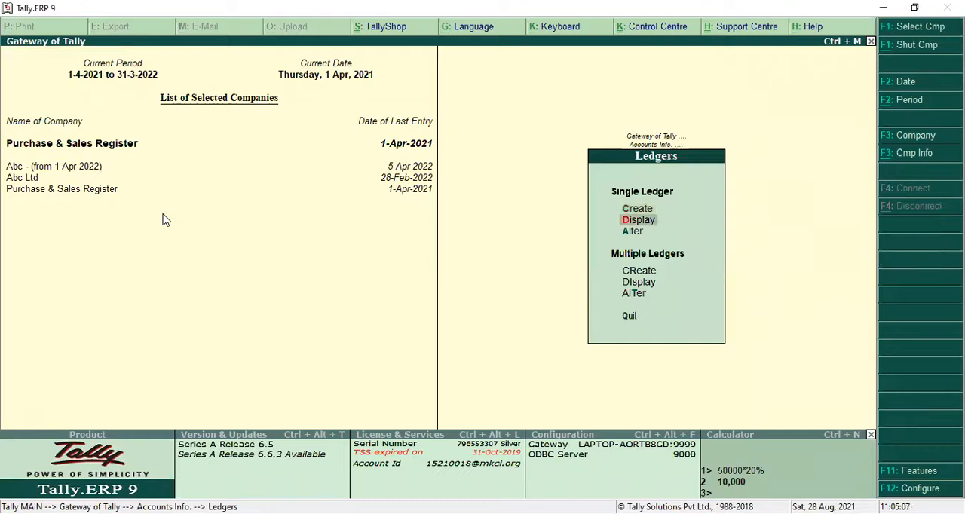
{"action": "key", "text": "Return"}
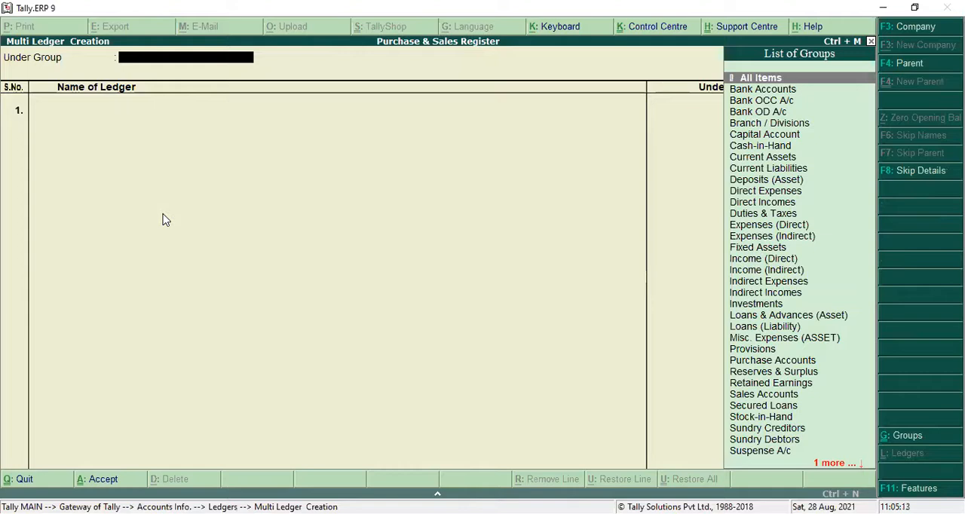
{"action": "key", "text": "Return"}
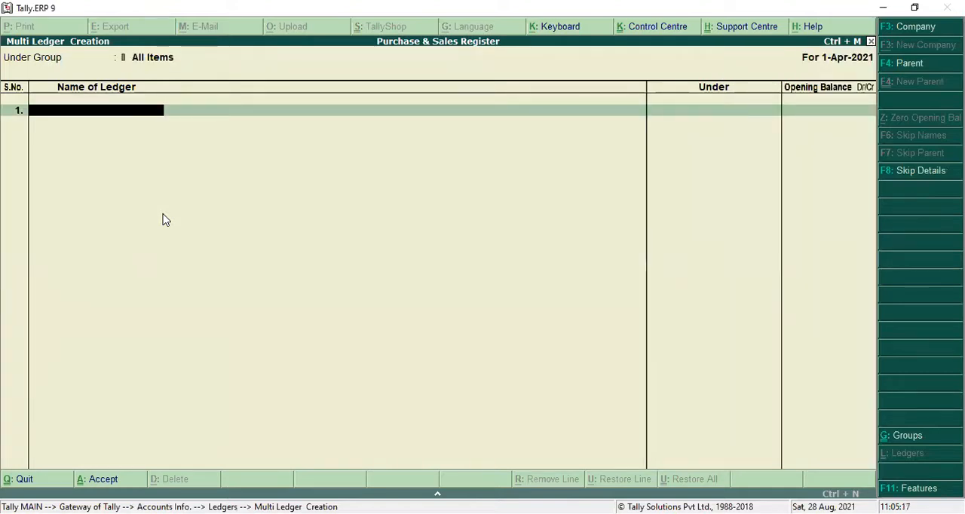
Enter a ledger with the creditor's name under Sundry Creditors in the first line, without an opening balance.
{"action": "type", "text": "Mr Abc"}
{"action": "key", "text": "Return"}
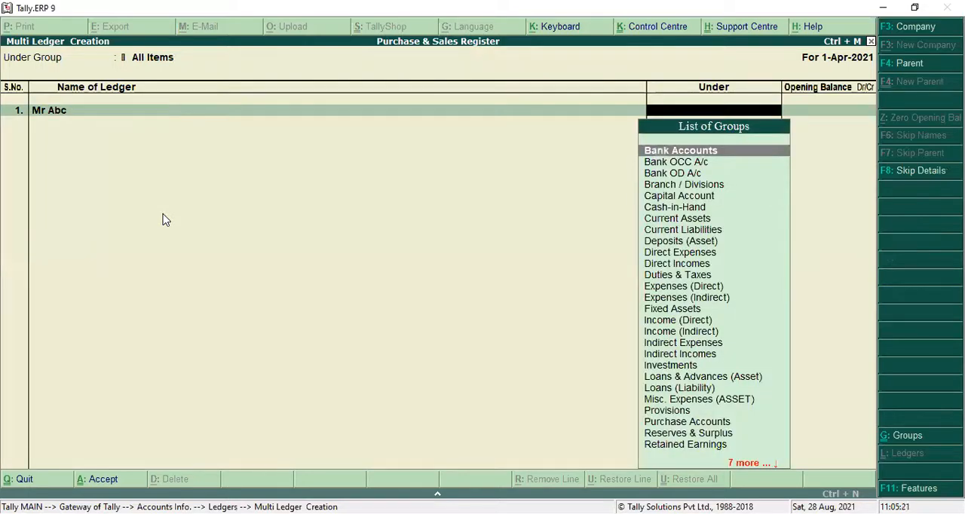
{"action": "type", "text": "Sun"}
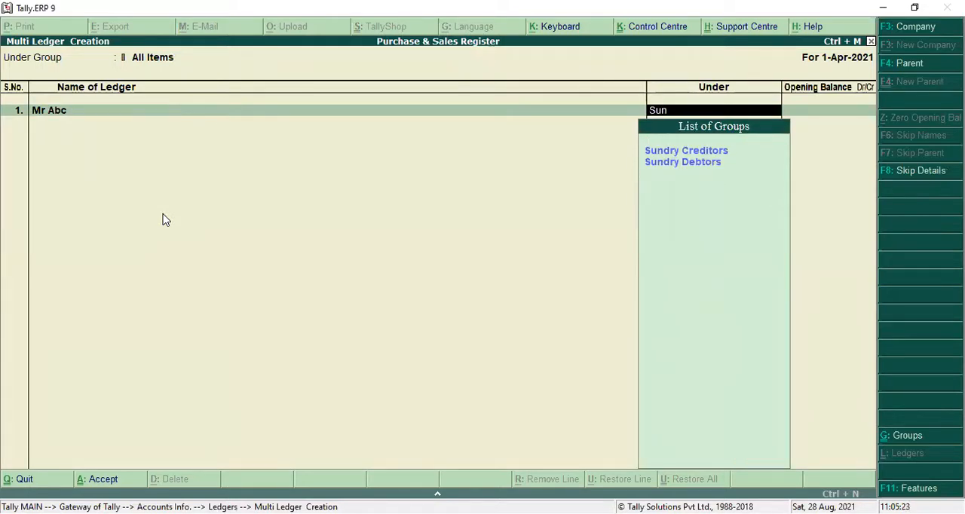
{"action": "key", "text": "Return"}
Enter a second ledger named Slaray under Indirect Expenses, without an opening balance.
{"action": "key", "text": "Return"}
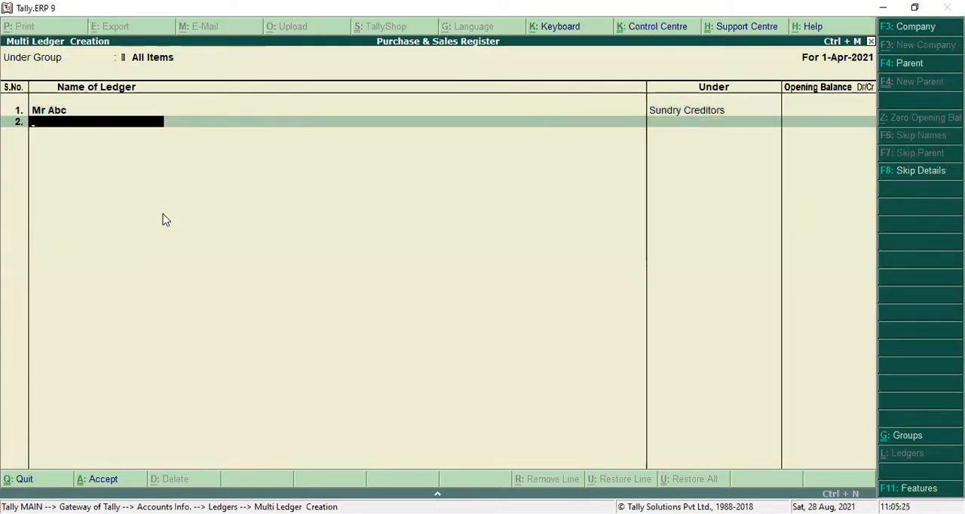
{"action": "type", "text": "Slaray"}
{"action": "key", "text": "Return"}
{"action": "key", "text": "Return"}
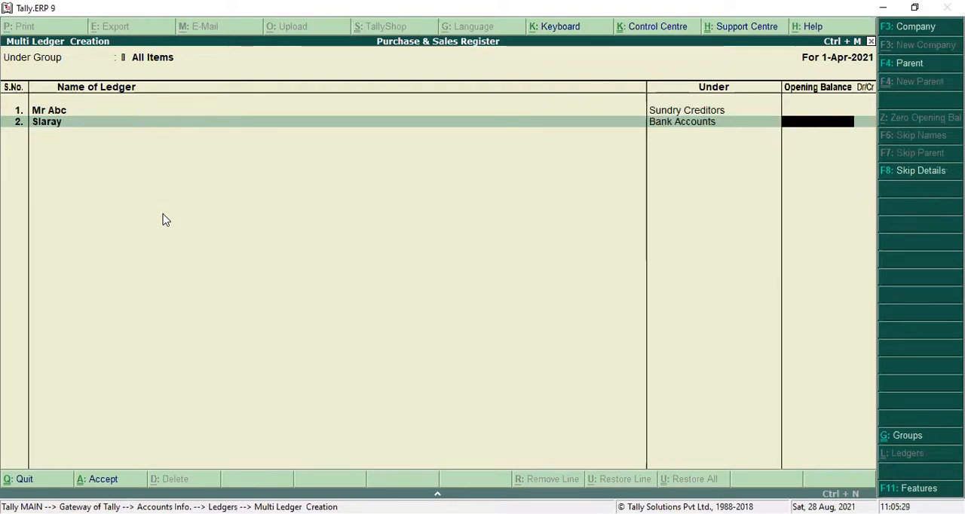
{"action": "key", "text": "BackSpace"}
{"action": "type", "text": "Ind"}
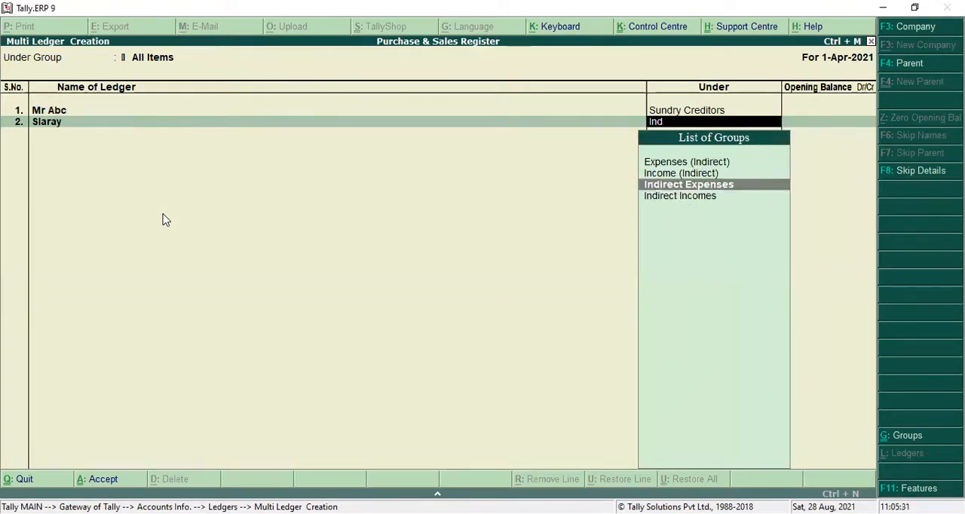
{"action": "key", "text": "Return"}
Enter an Icici Bank ledger under Bank Accounts and quit multi-ledger creation without saving, back to the Gateway of Tally.
{"action": "key", "text": "Return"}
{"action": "type", "text": "Icici Bank"}
{"action": "key", "text": "Return"}
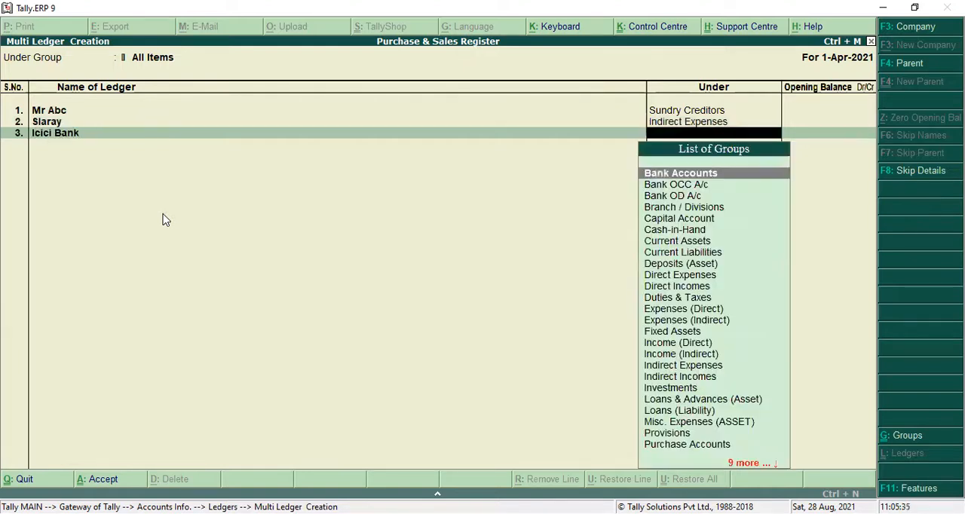
{"action": "key", "text": "Return"}
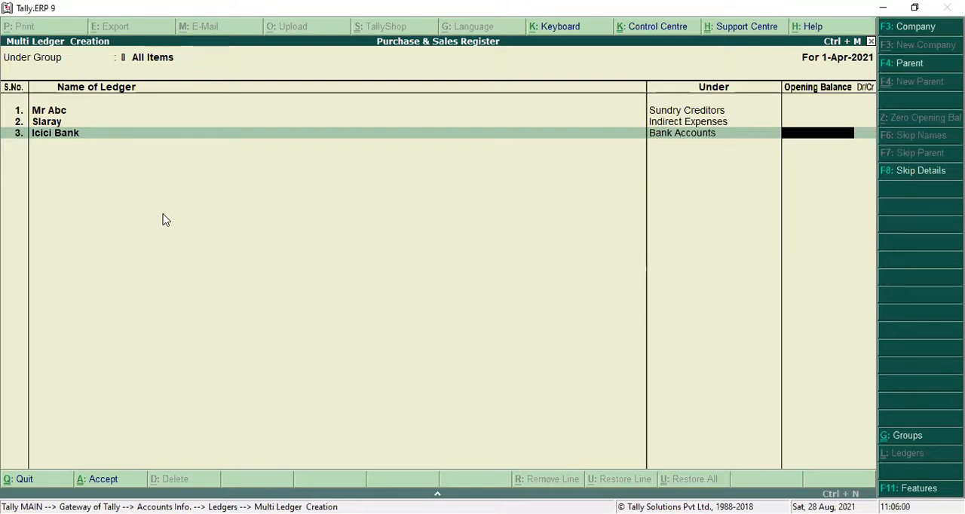
{"action": "key", "text": "Escape"}
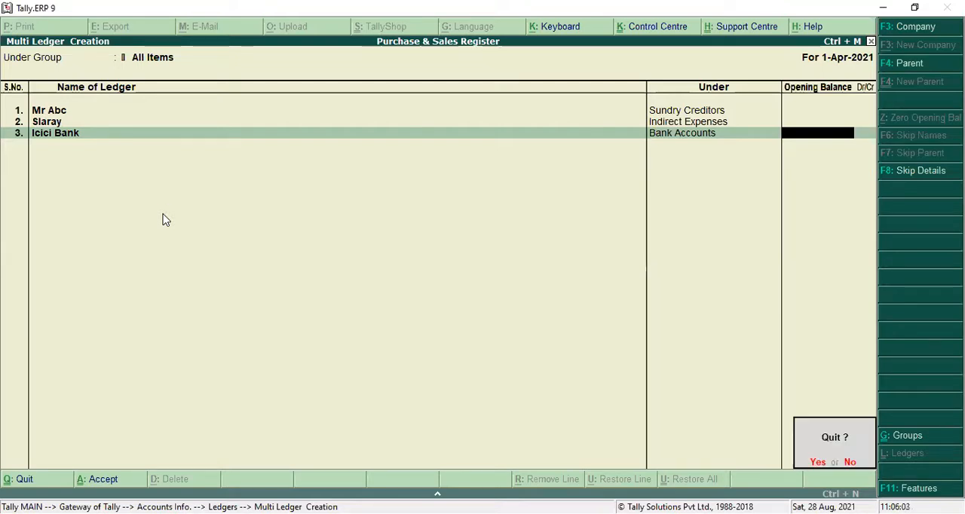
{"action": "key", "text": "y"}
{"action": "key", "text": "Escape"}
{"action": "key", "text": "Escape"}
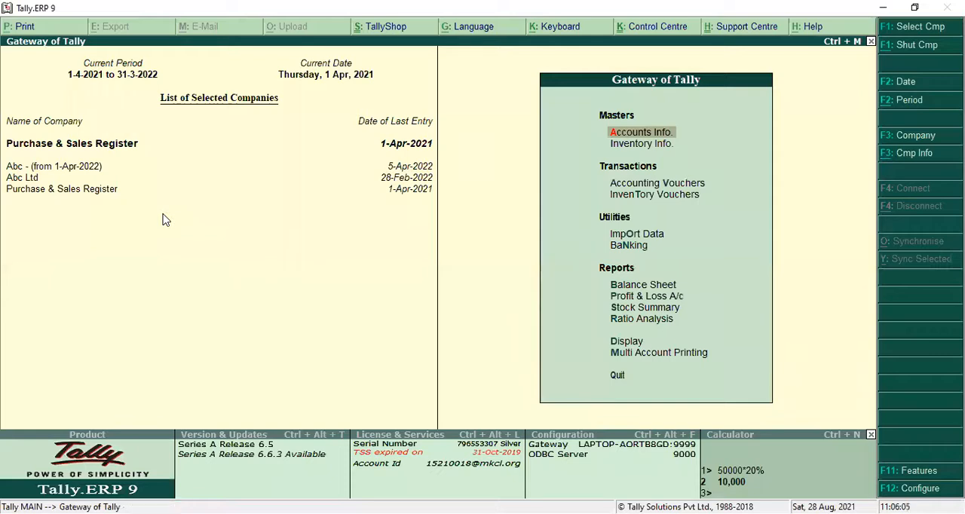